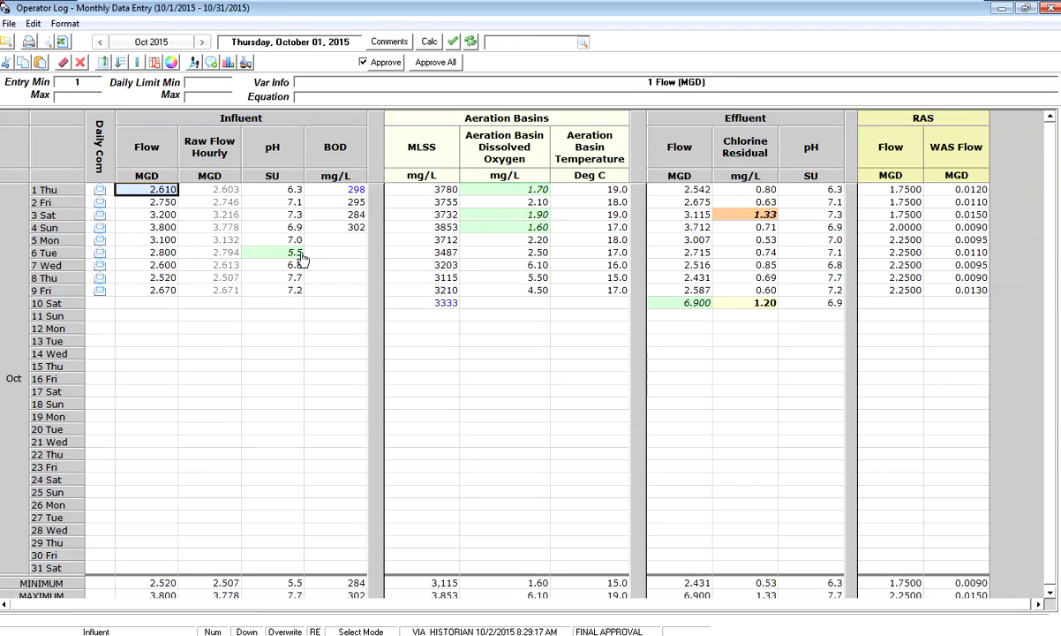
Insert the Aeration Basins Food/Microorganism Ratio variable as a new column before the Influent pH column.
left_click(281, 214)
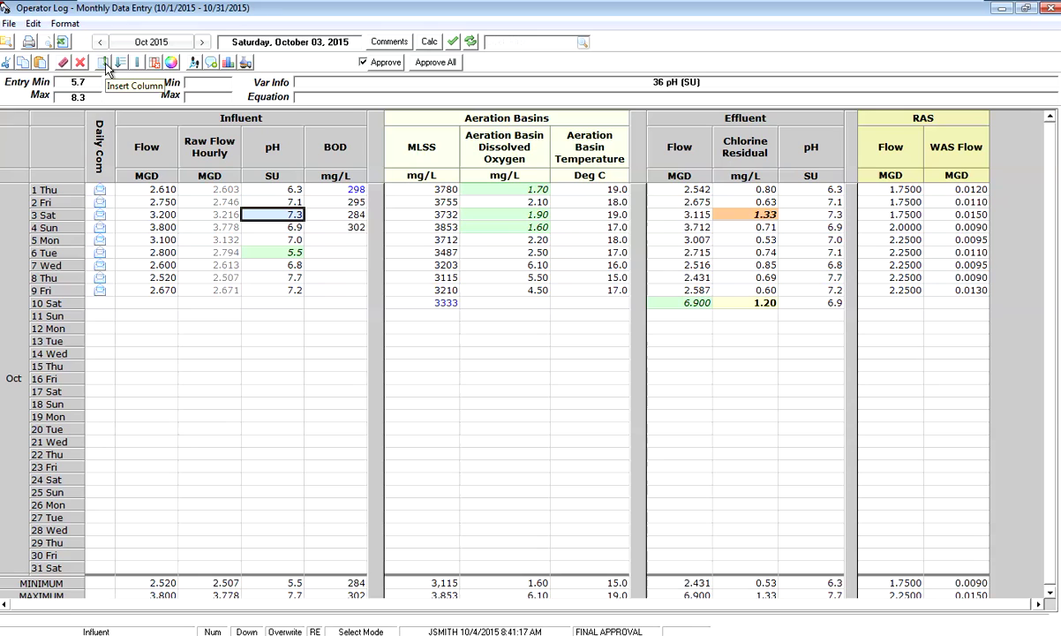
right_click(272, 216)
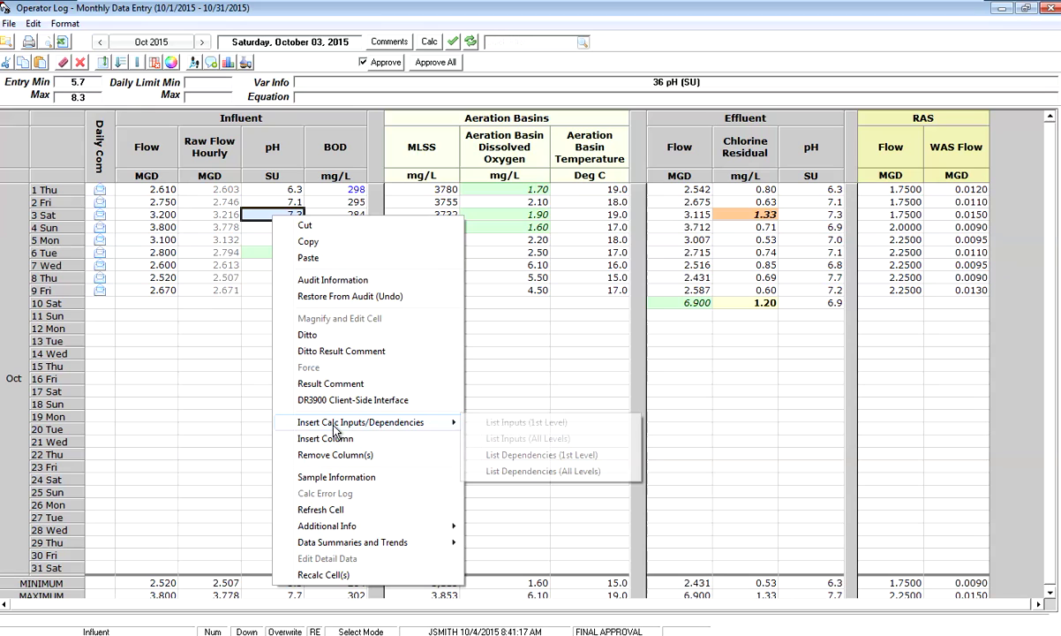
left_click(325, 439)
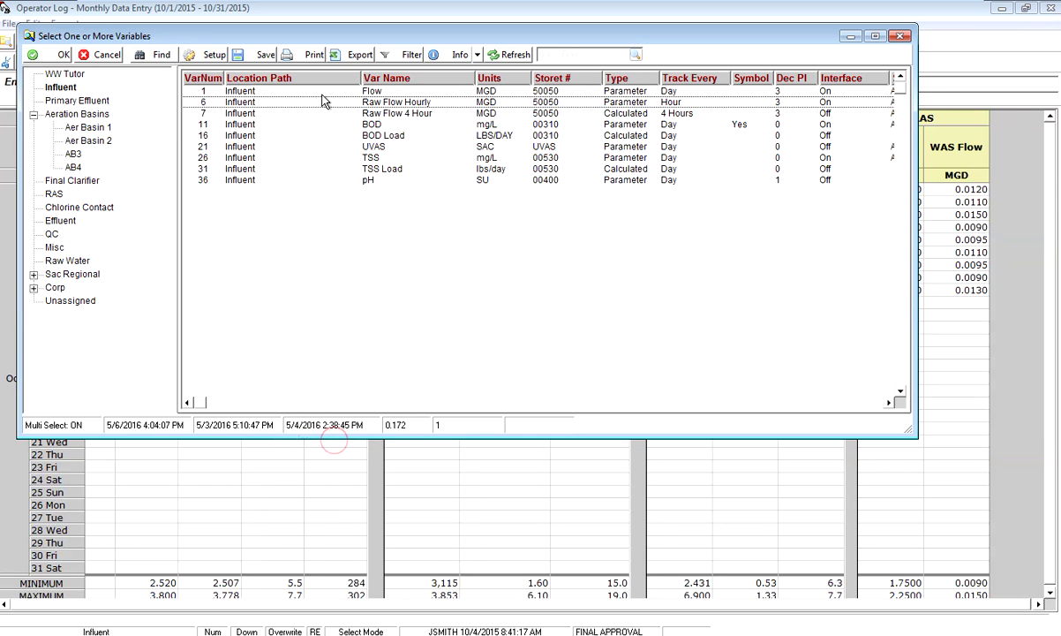
left_click_drag(297, 40, 376, 75)
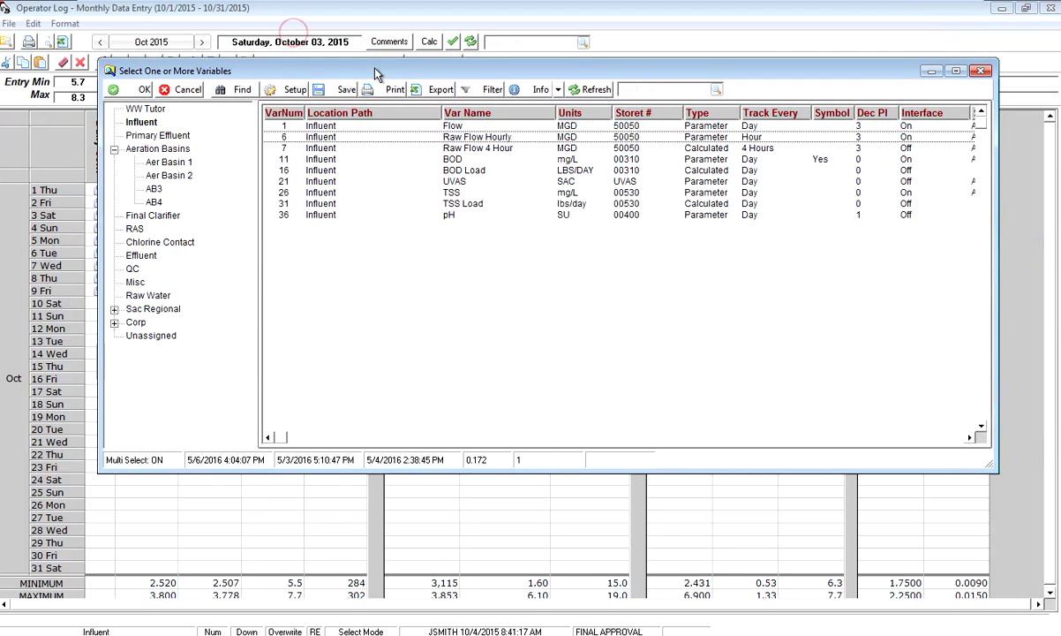
left_click(168, 151)
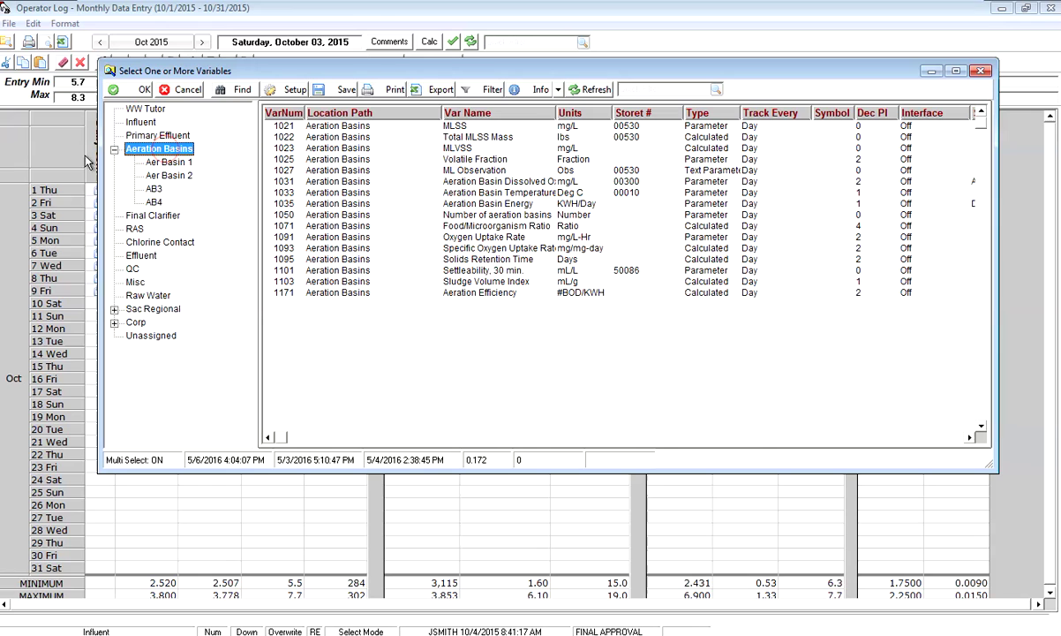
left_click(514, 227)
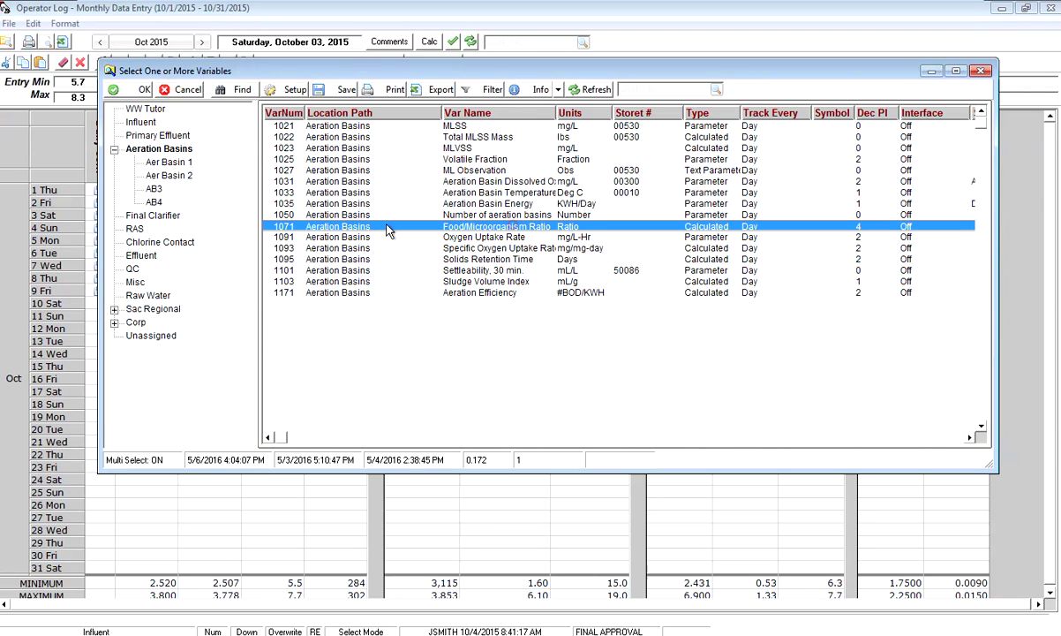
left_click(141, 90)
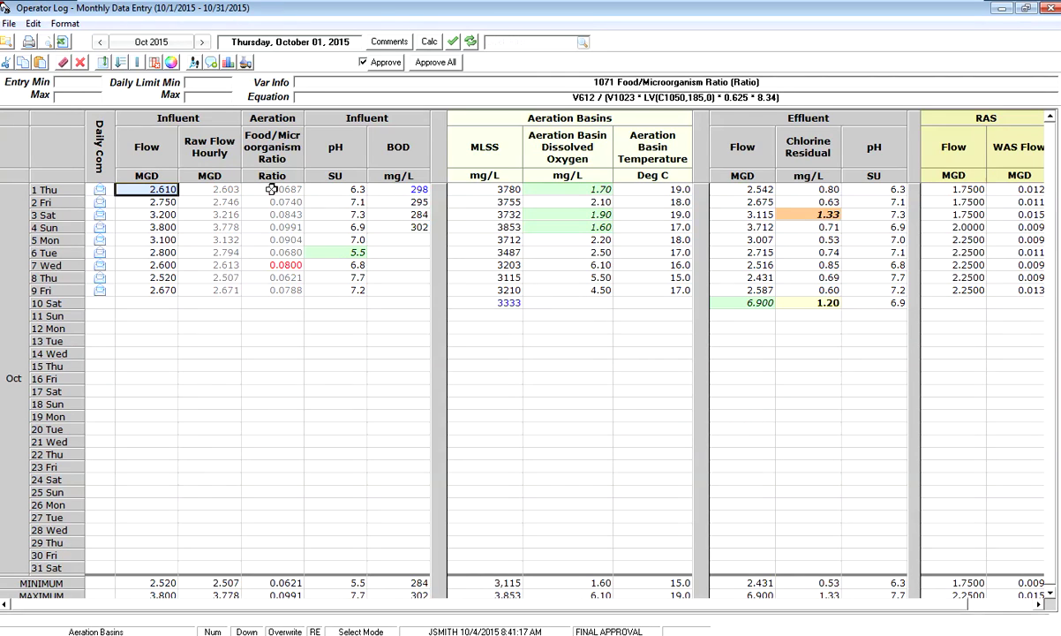
View the block statistics for the Food/Microorganism Ratio values from October 1 to 9.
left_click_drag(272, 189, 276, 285)
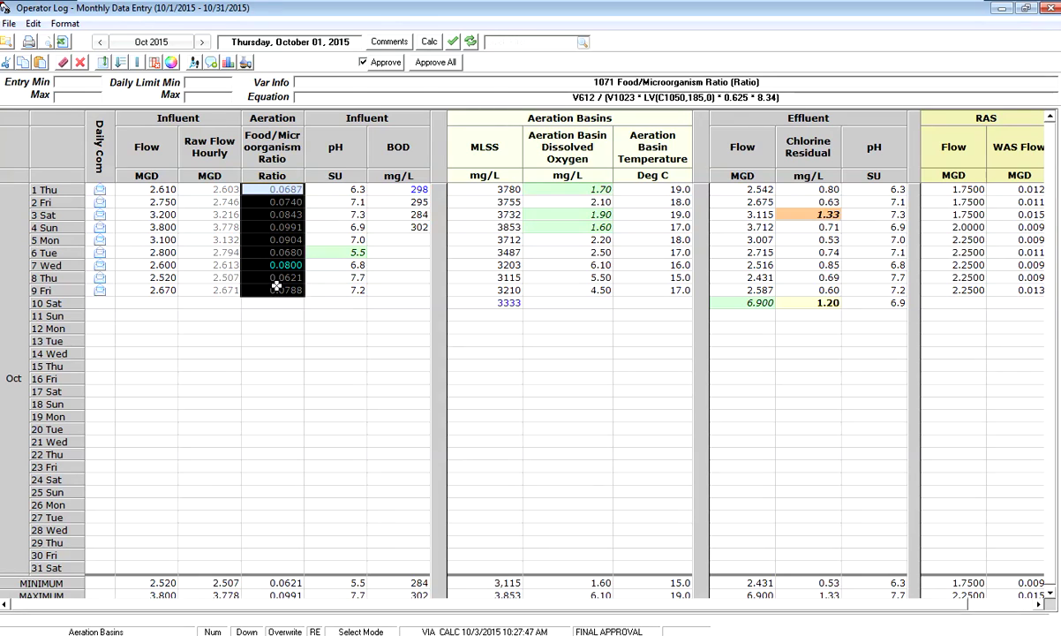
right_click(279, 224)
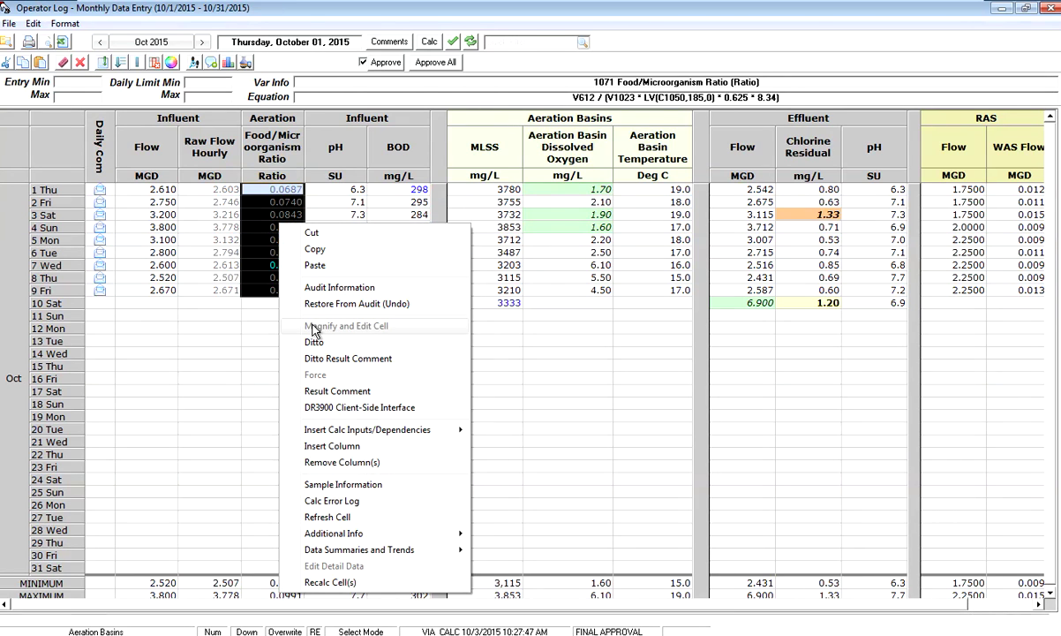
mouse_move(367, 549)
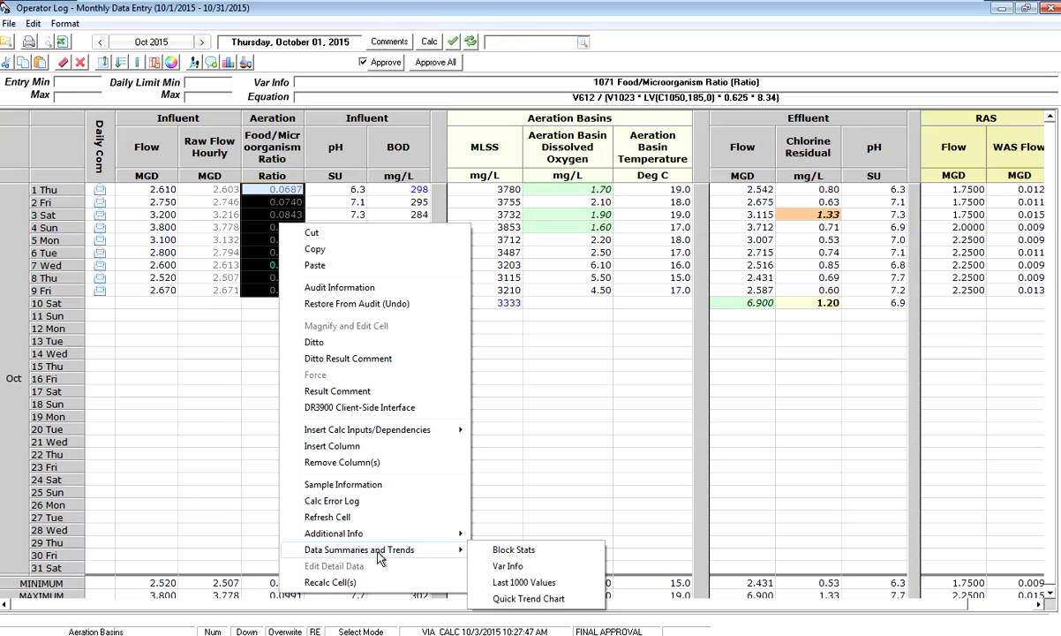
left_click(514, 549)
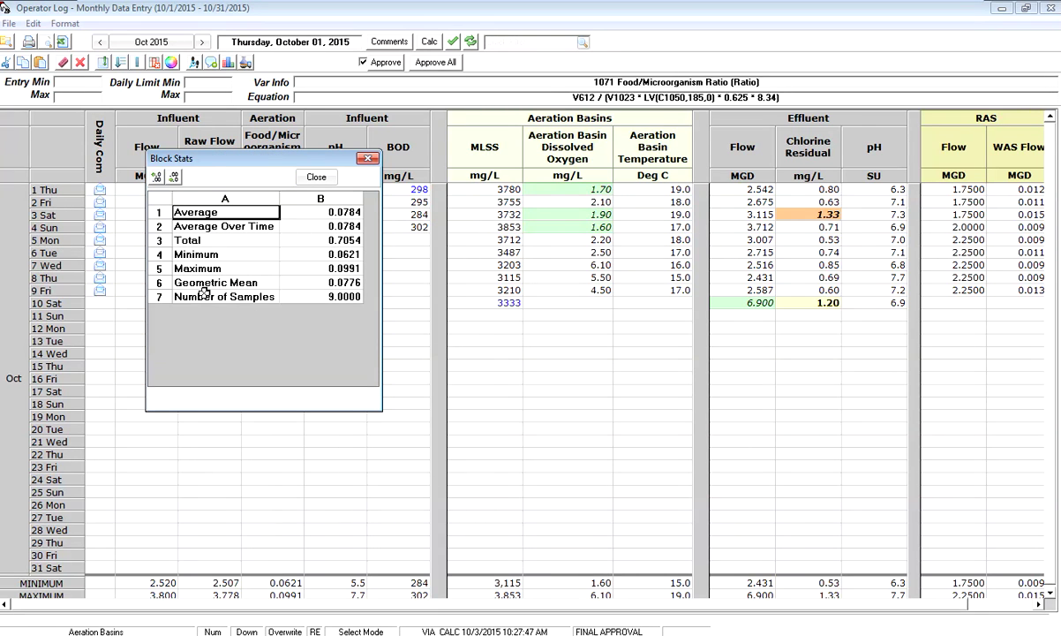
left_click(316, 177)
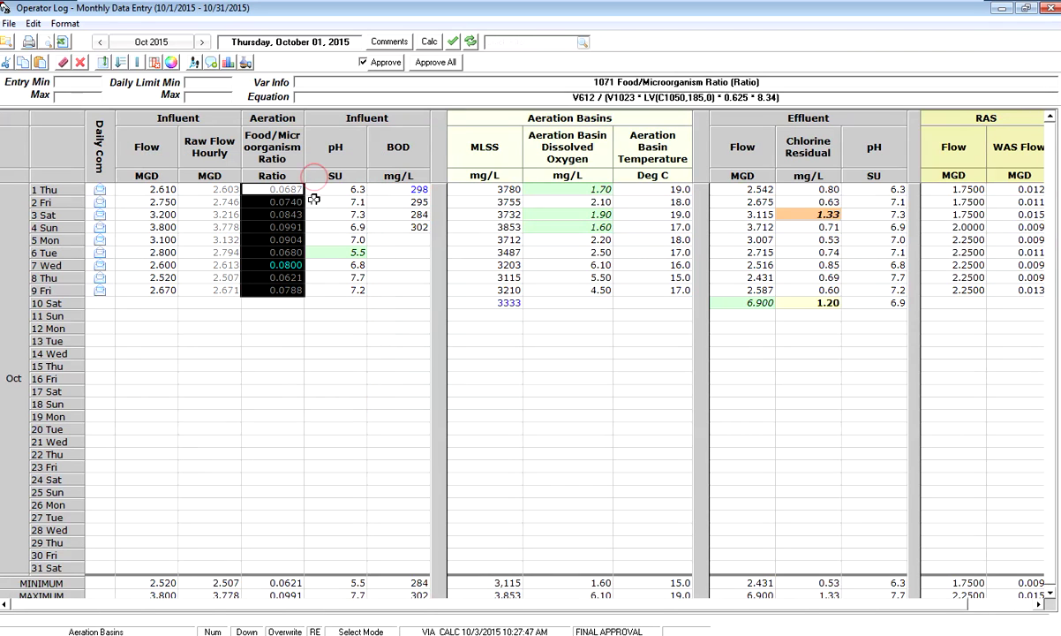
Examine the full equation behind the October 8 Food/Microorganism Ratio value, with its variables spelled out.
left_click(262, 278)
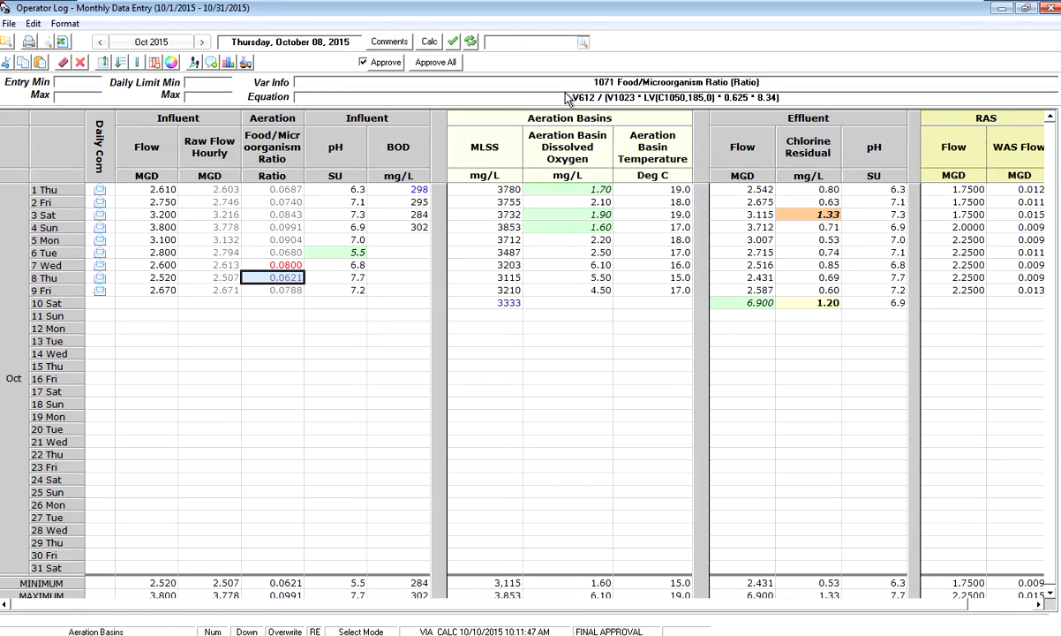
double_click(666, 103)
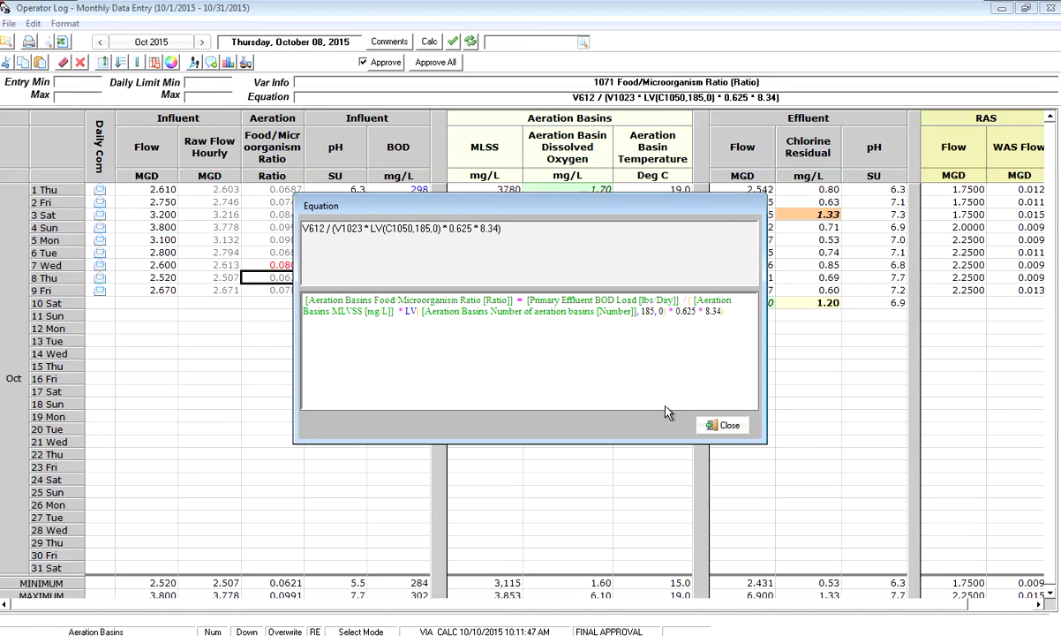
left_click(724, 430)
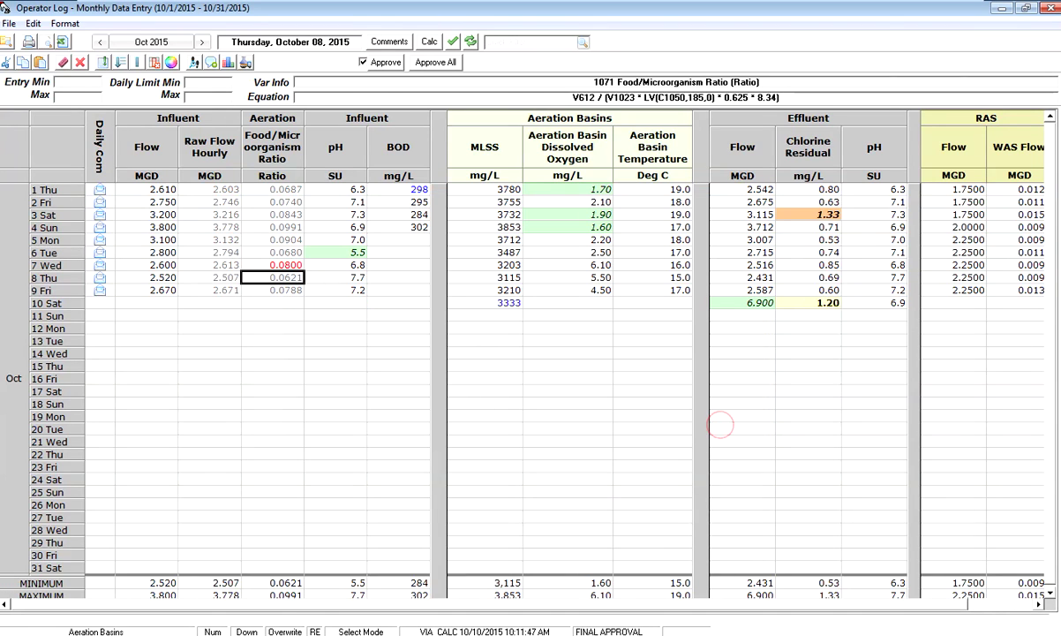
Insert the first-level calculation input columns for the Food/Microorganism Ratio, plus the input columns for the primary BOD Load.
left_click(265, 276)
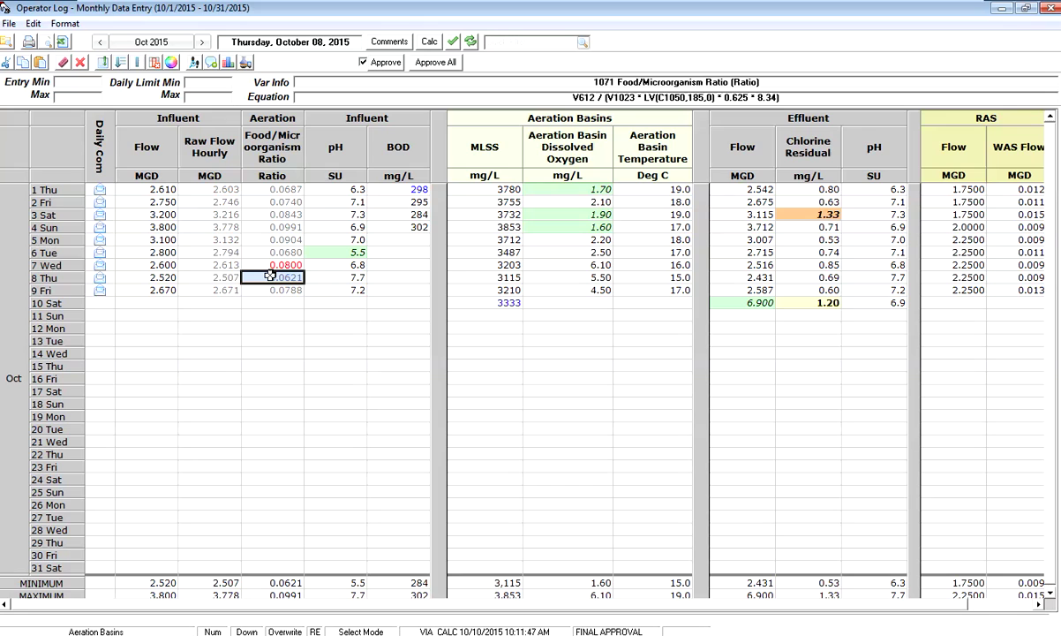
right_click(271, 277)
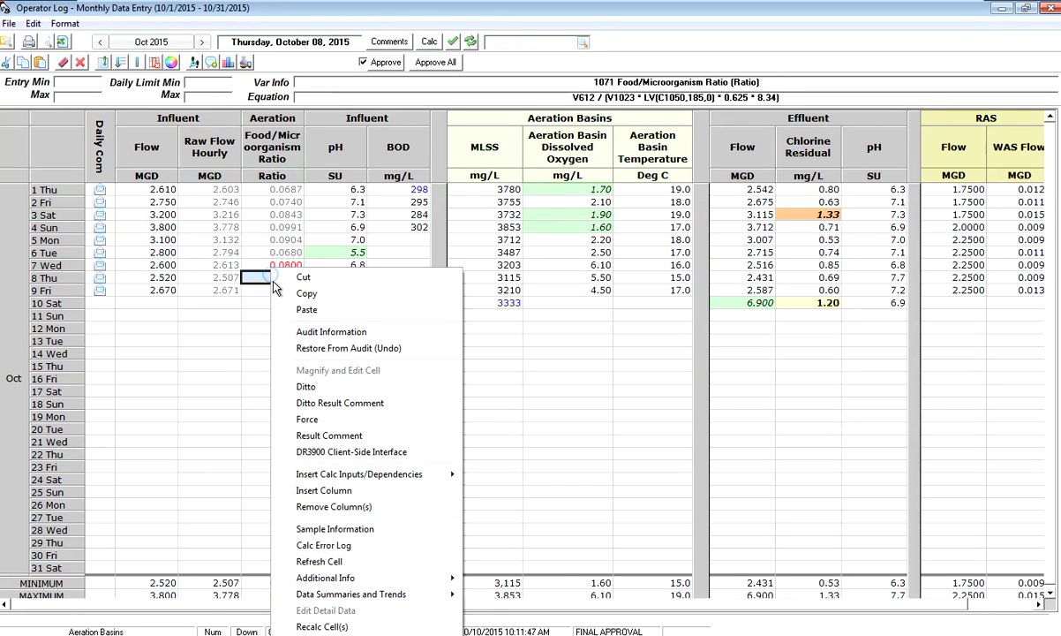
mouse_move(325, 477)
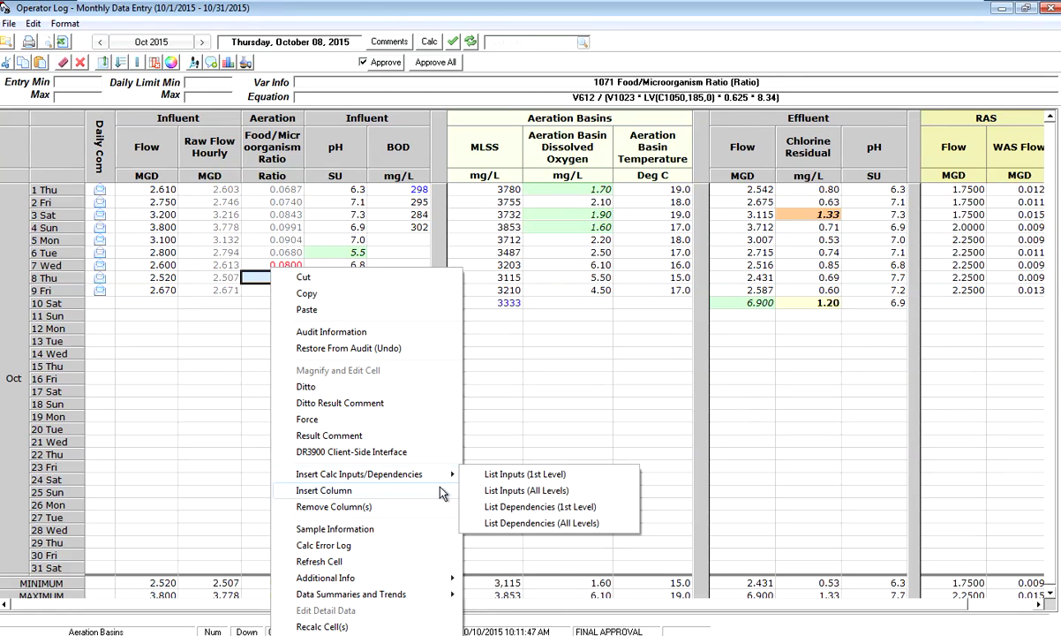
left_click(549, 477)
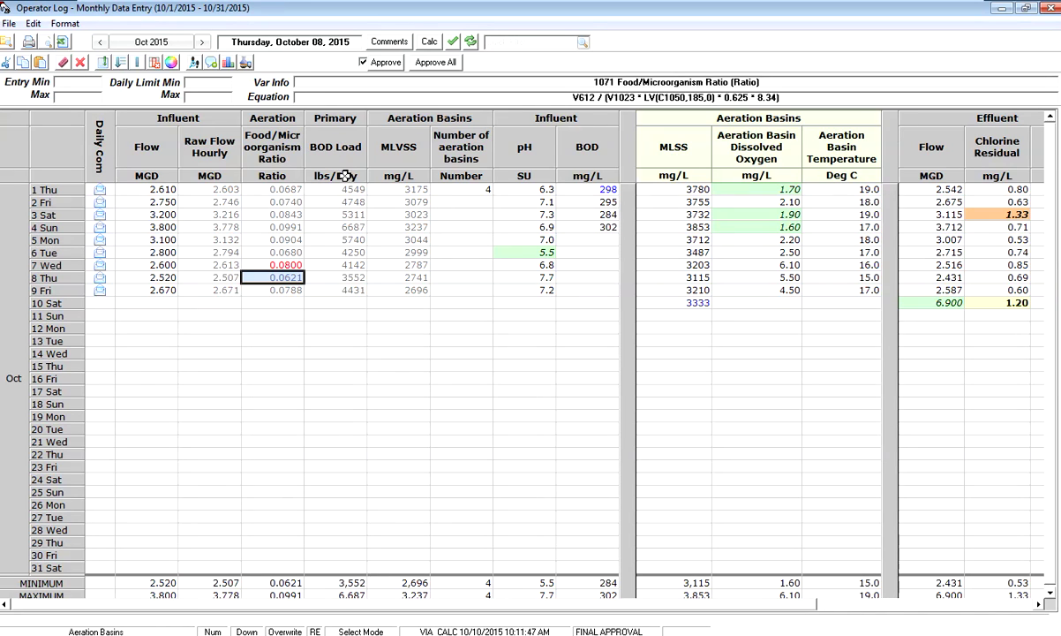
left_click(353, 277)
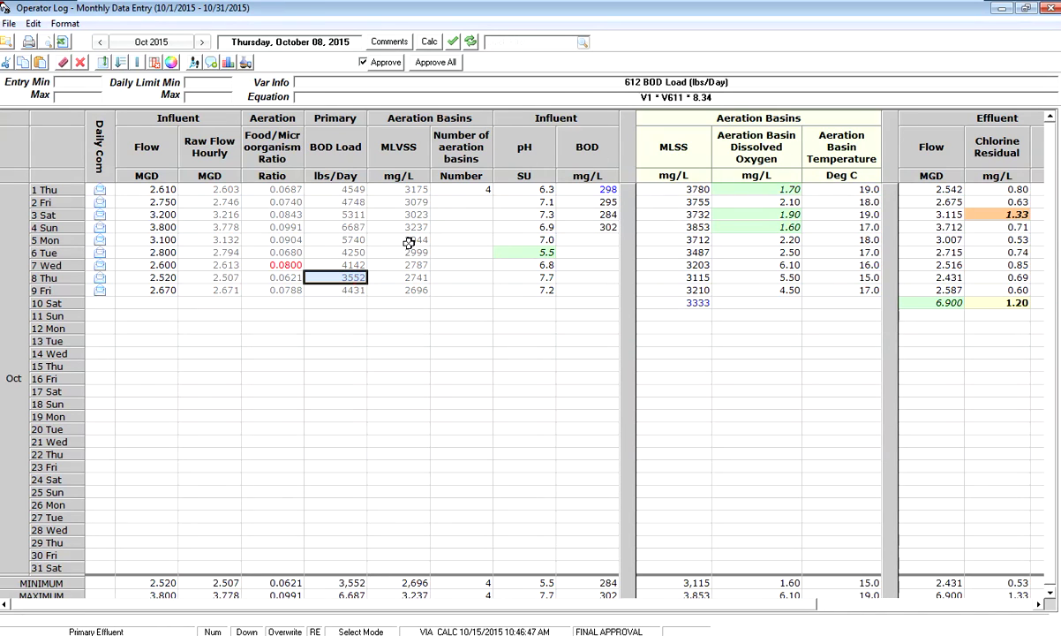
left_click(121, 62)
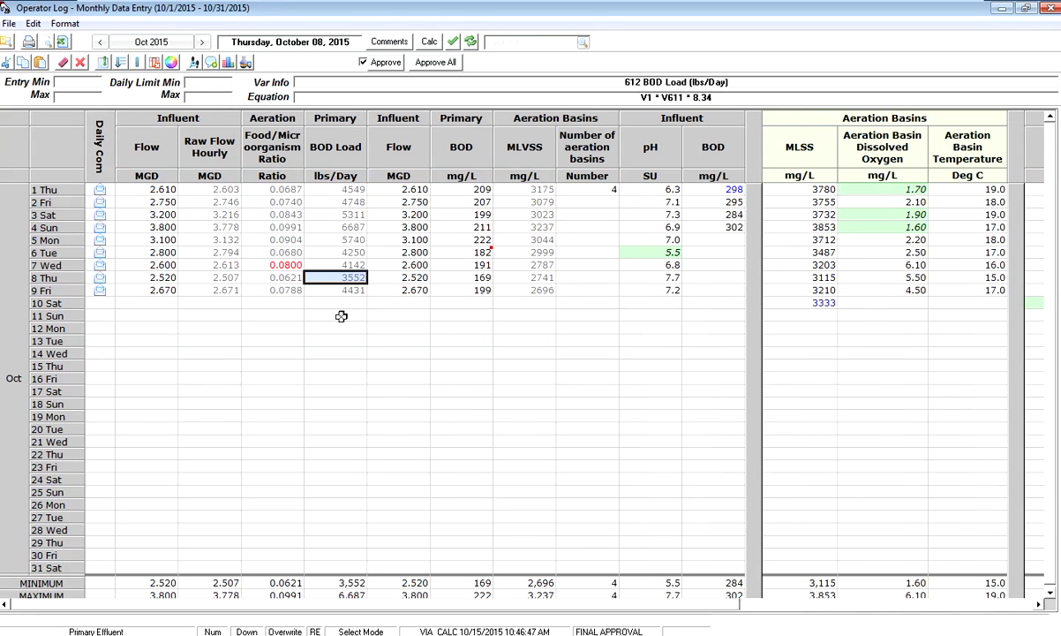
Set the primary effluent BOD for October 8 to 189 and recalculate the dependent values, checking that day's Food/Microorganism Ratio.
left_click(454, 275)
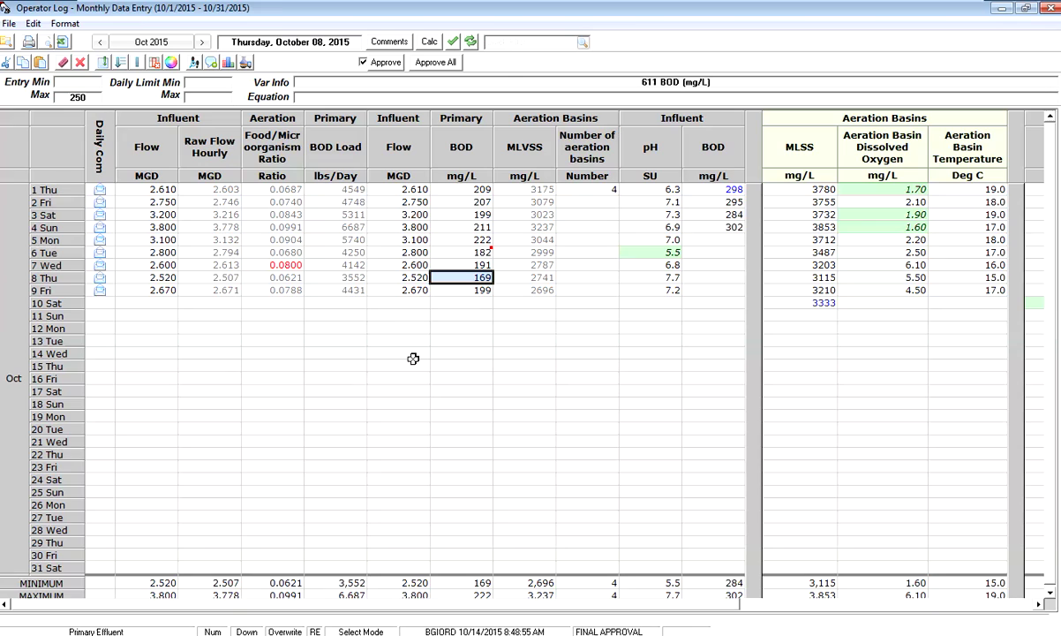
double_click(467, 279)
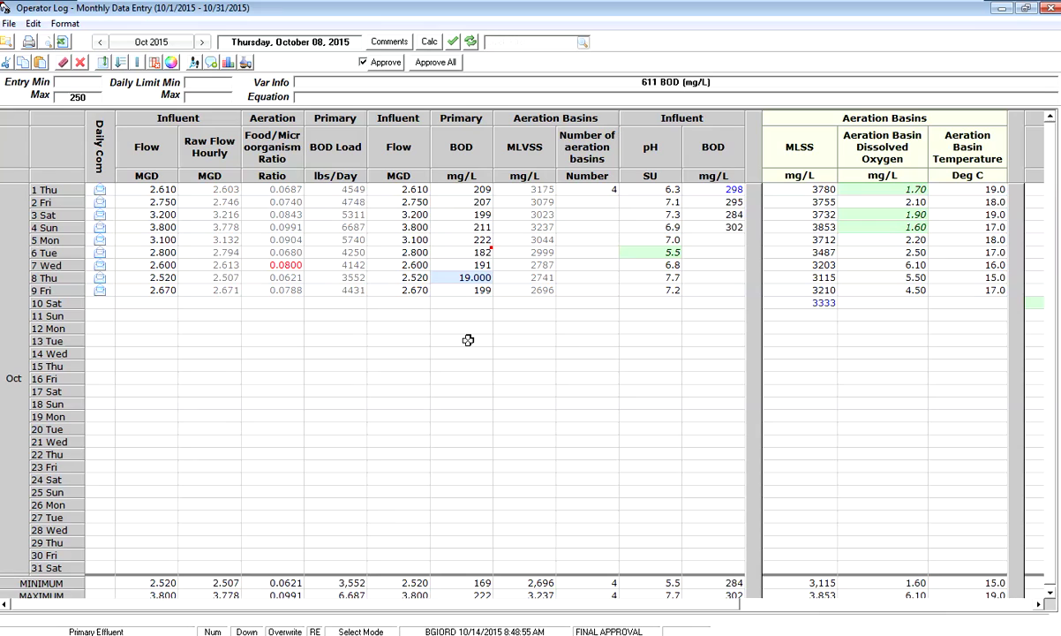
key("BackSpace")
type("8")
key("Return")
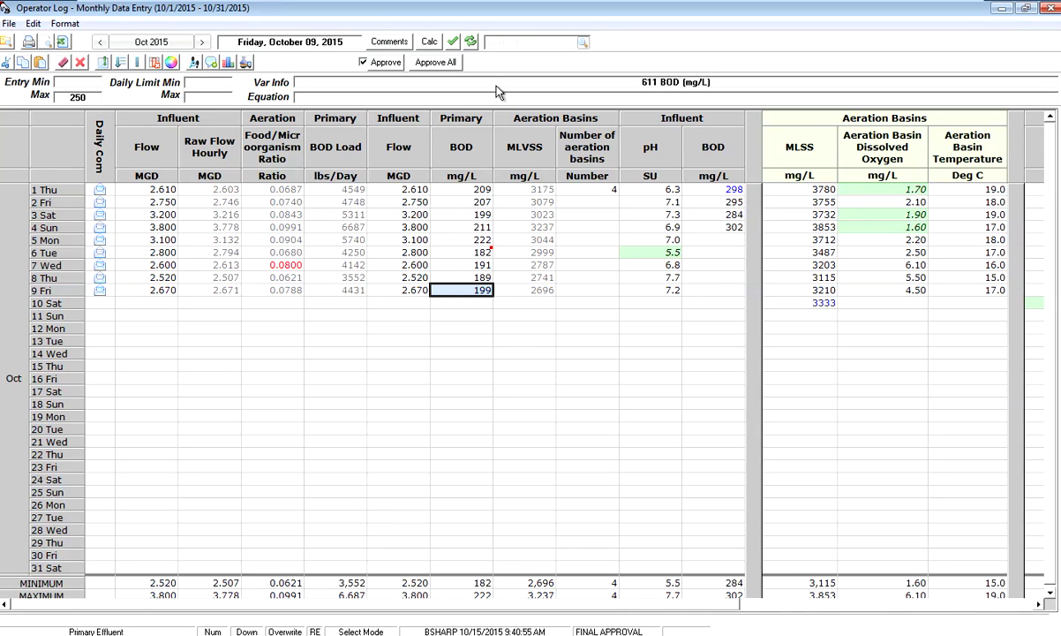
left_click(470, 42)
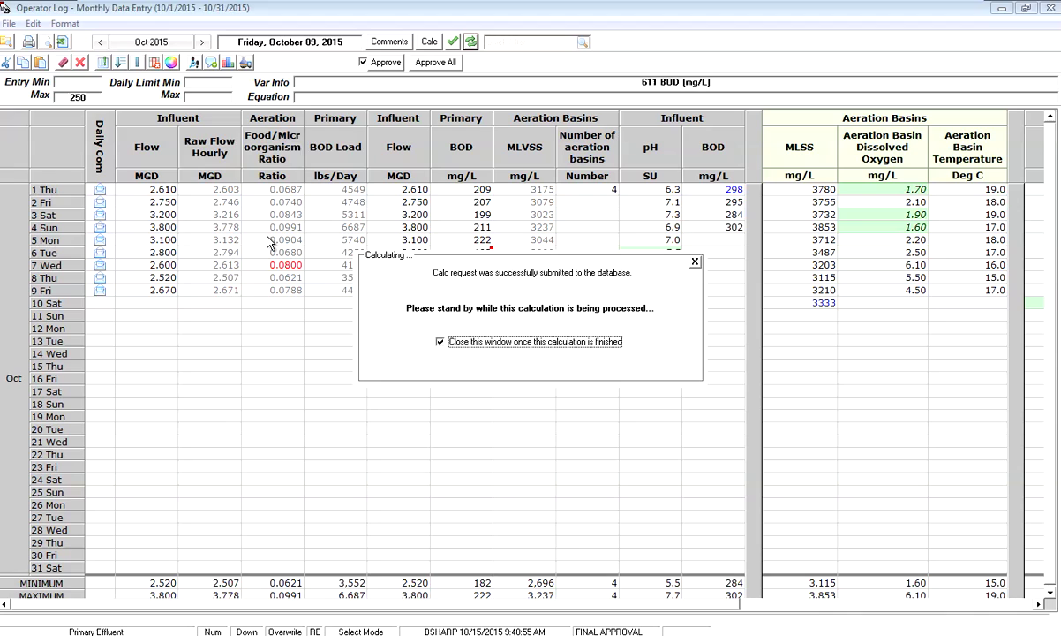
left_click(267, 279)
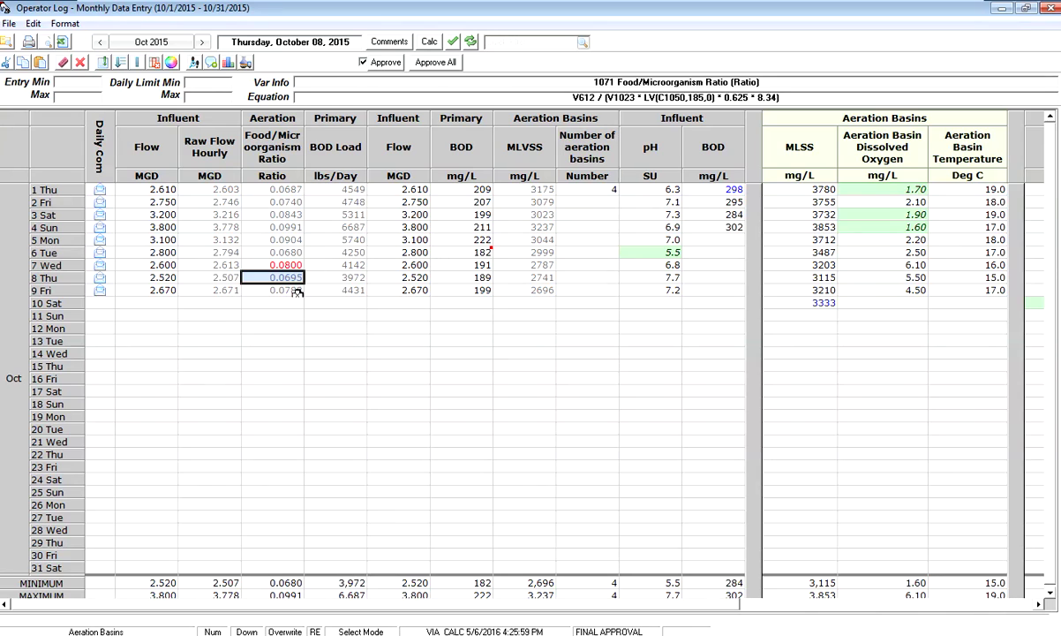
Review the audit trail of the October 8 primary effluent BOD value.
left_click(470, 279)
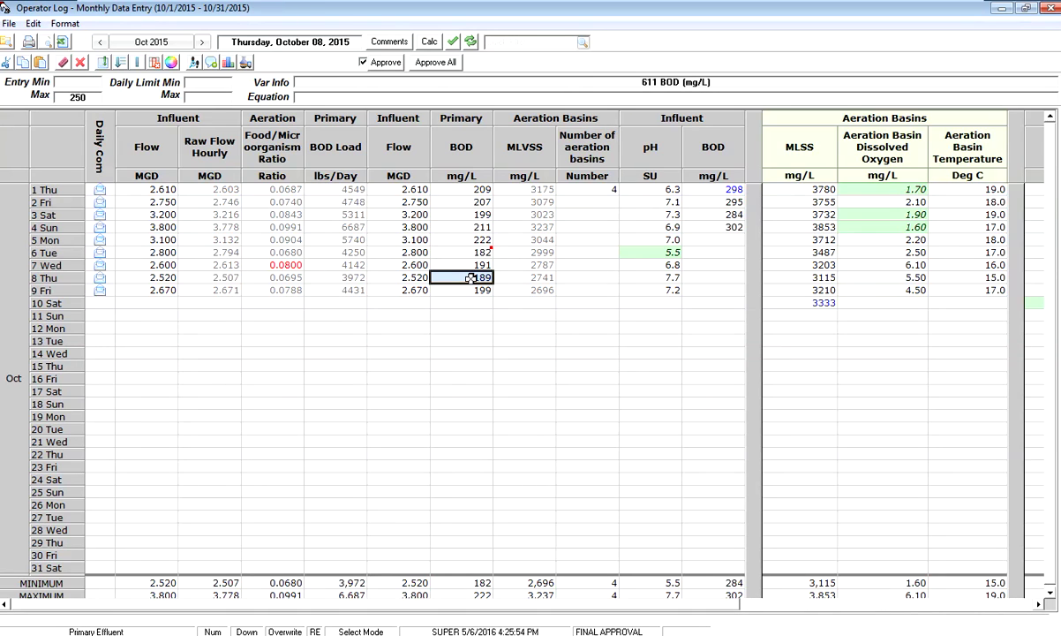
right_click(467, 278)
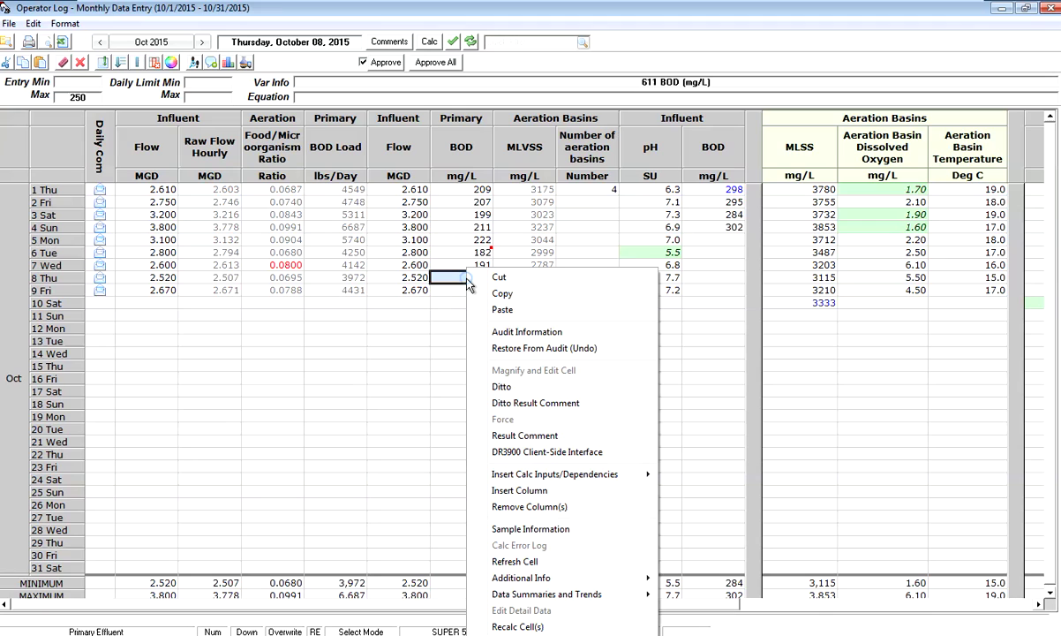
left_click(521, 334)
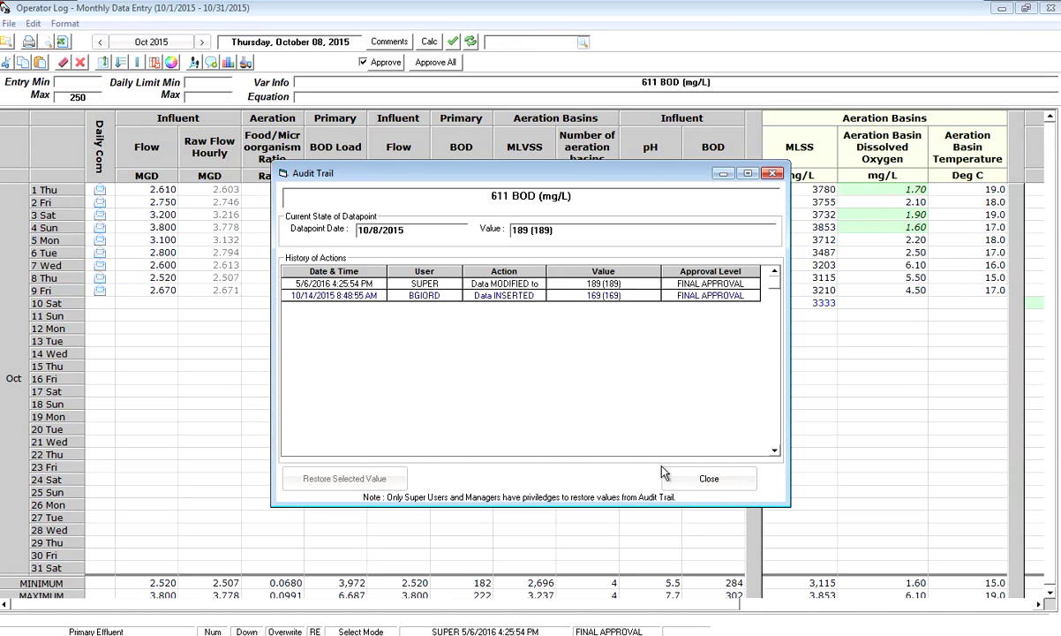
left_click(706, 479)
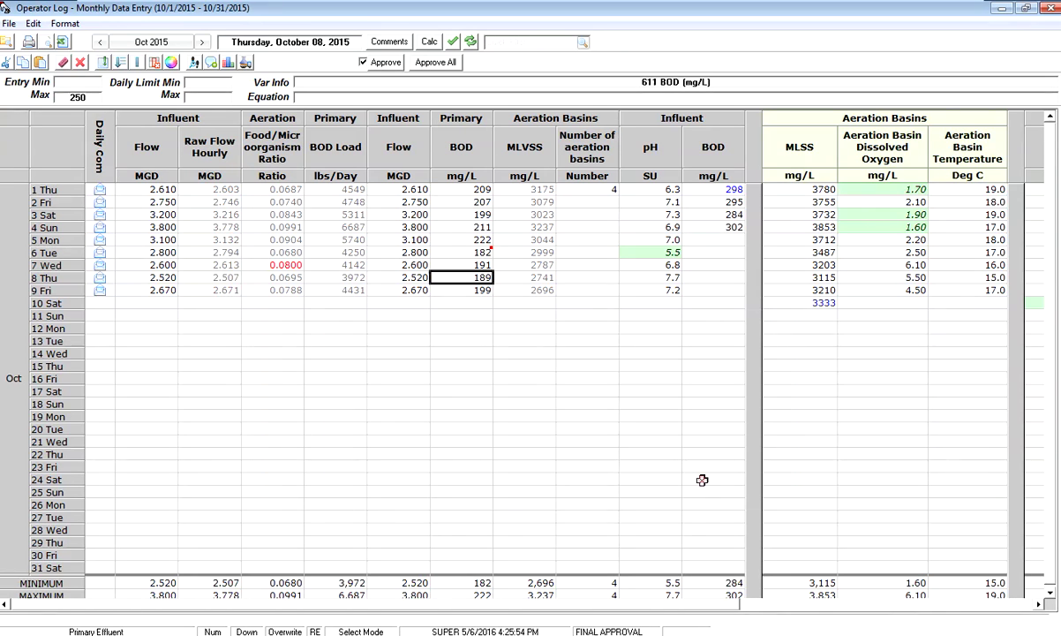
Examine the hourly detail values and summary statistics behind the October 7 Raw Flow Hourly figure.
left_click(203, 264)
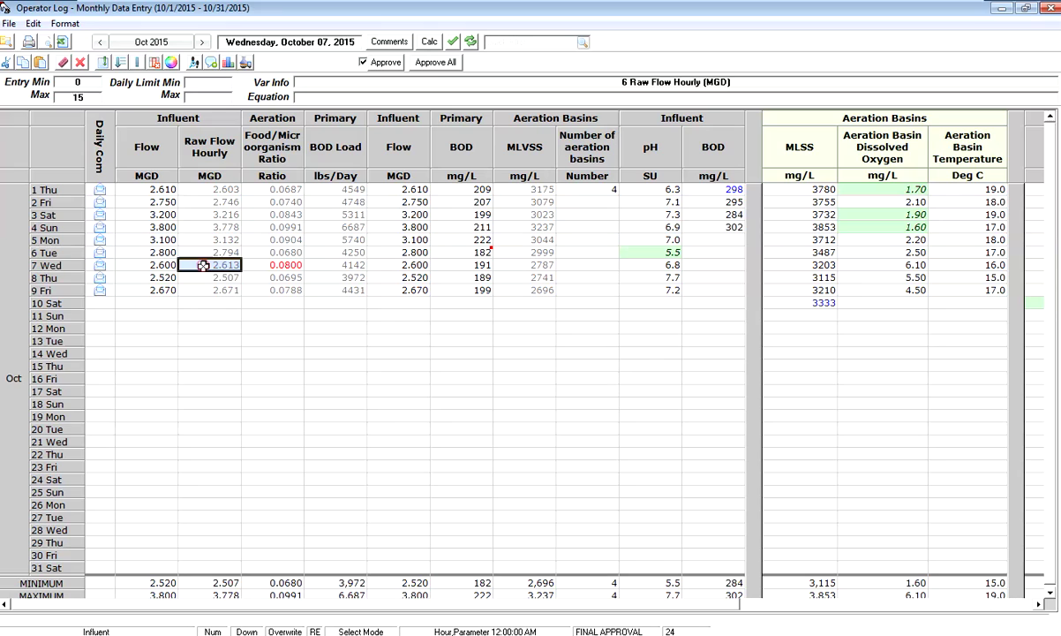
double_click(203, 265)
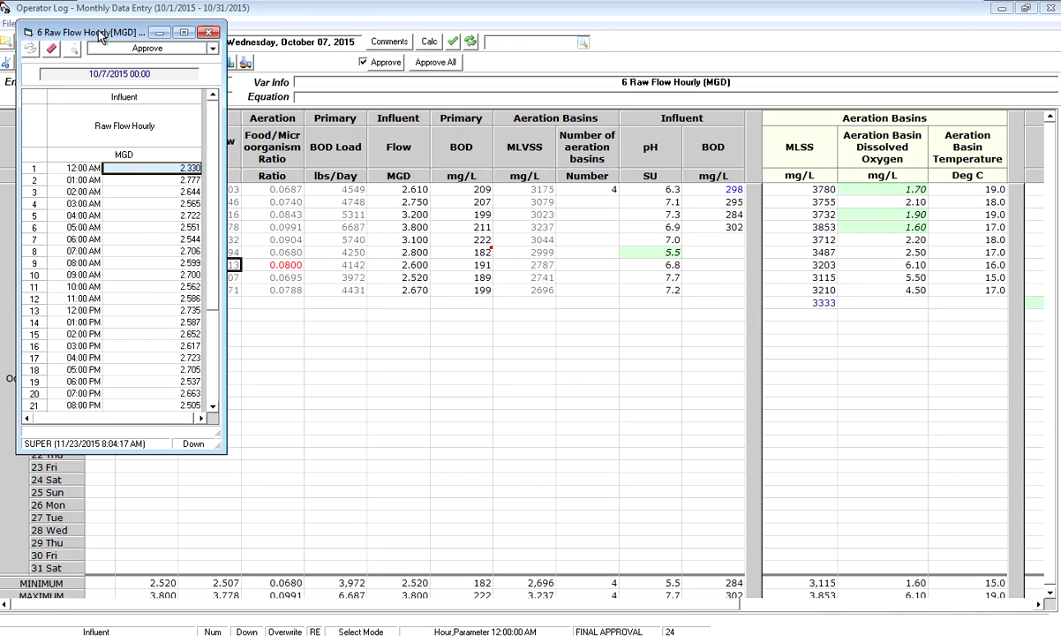
left_click_drag(100, 36, 378, 84)
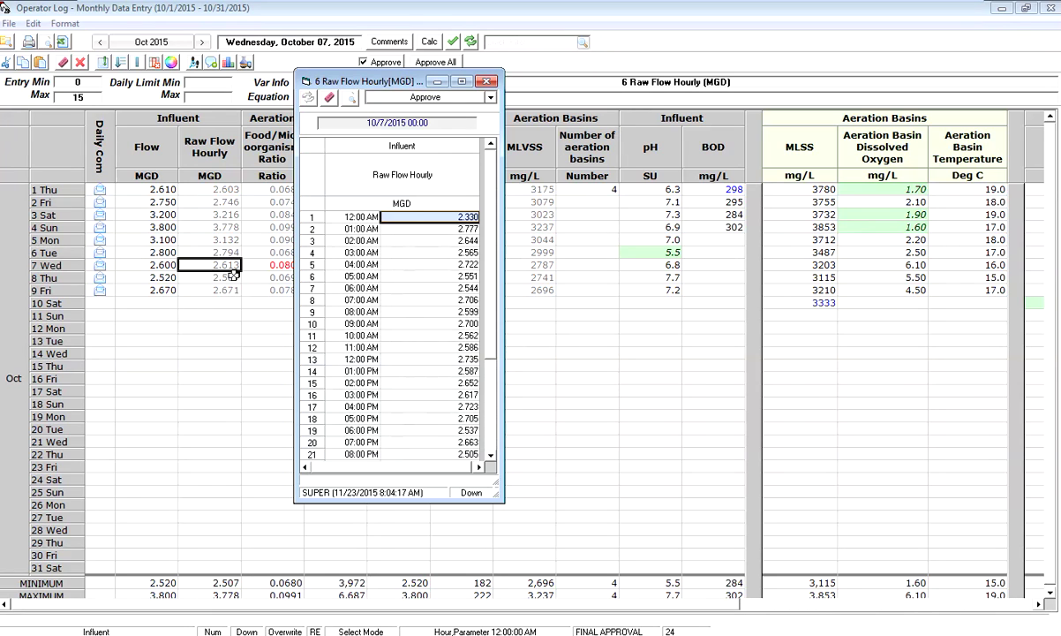
left_click(432, 301)
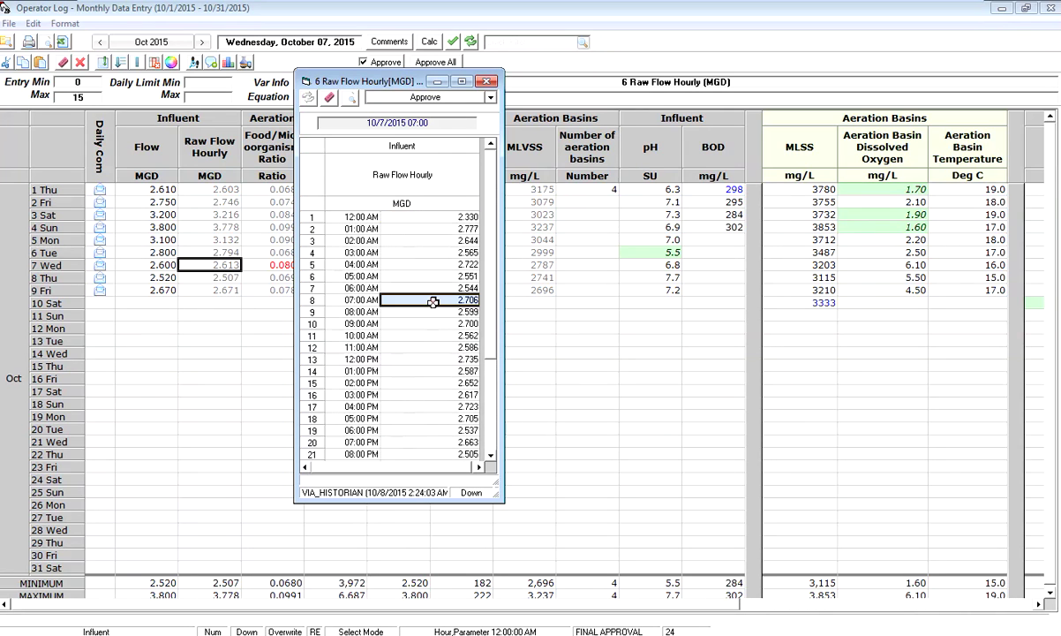
scroll(433, 301, "down", 3)
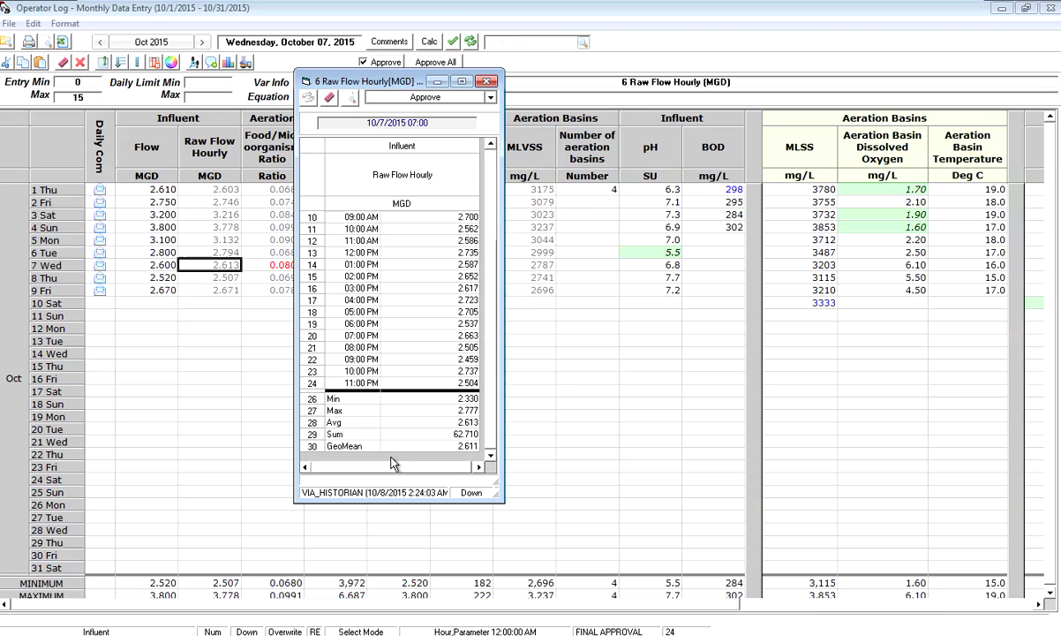
Close the hourly detail and graph the Food/Microorganism Ratio for October 2015, stepping the graph back through September to August.
left_click(488, 82)
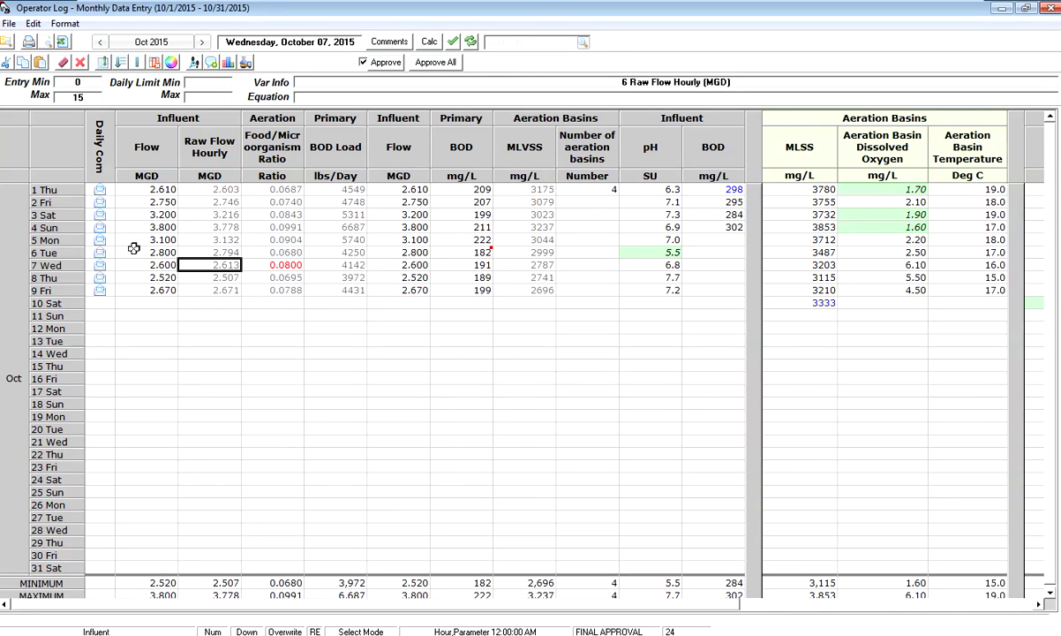
left_click(274, 240)
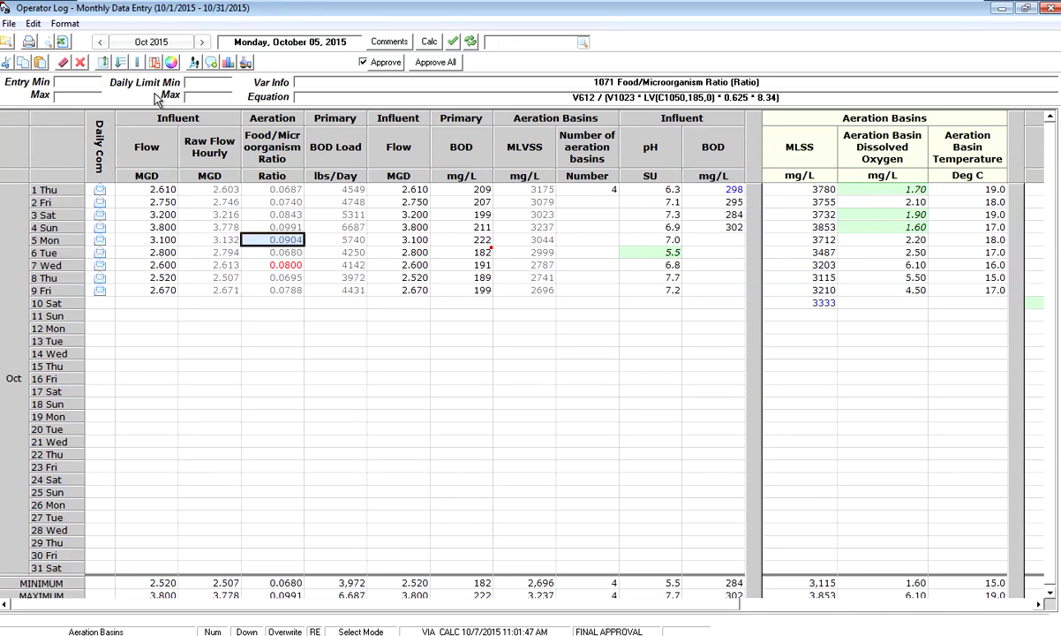
left_click(228, 64)
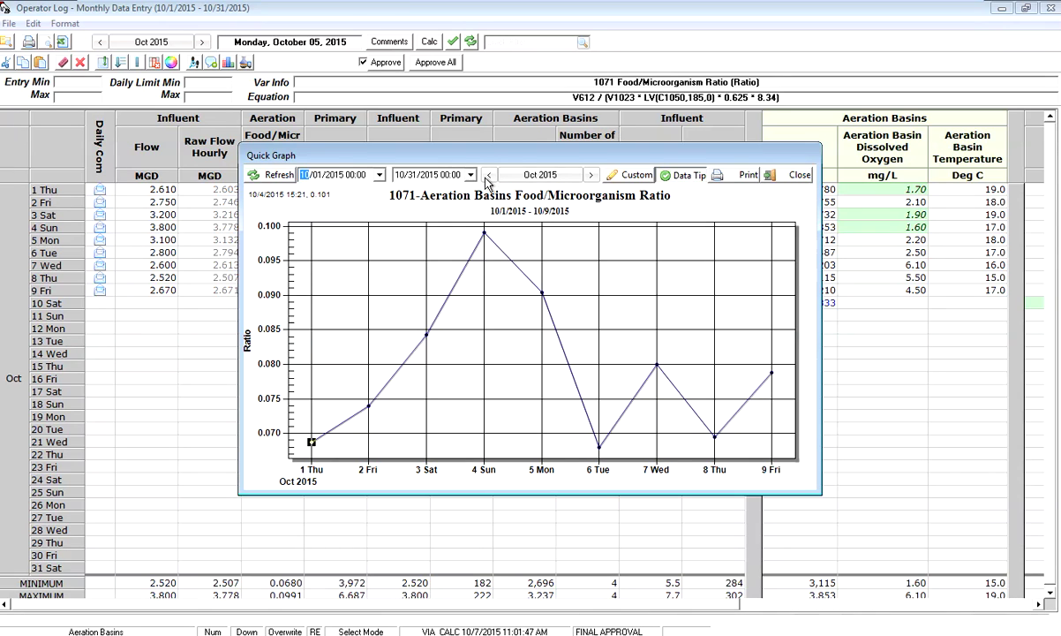
left_click(491, 176)
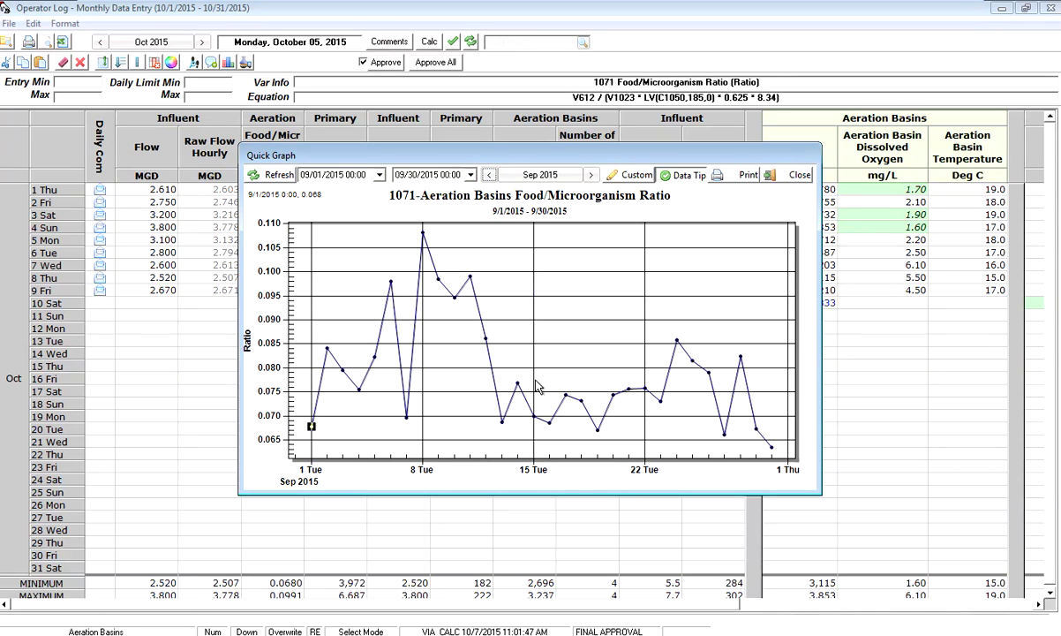
left_click(491, 175)
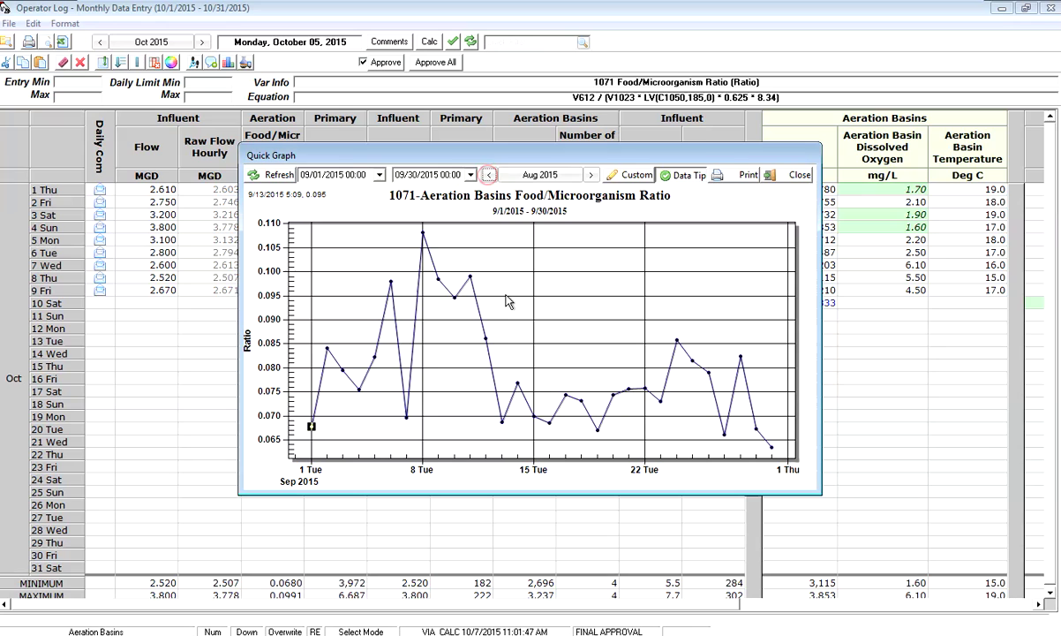
Graph the Food/Microorganism Ratio over the custom date range 8/1/2015 to 10/31/2015, and close the graph after reviewing the trend.
left_click(542, 178)
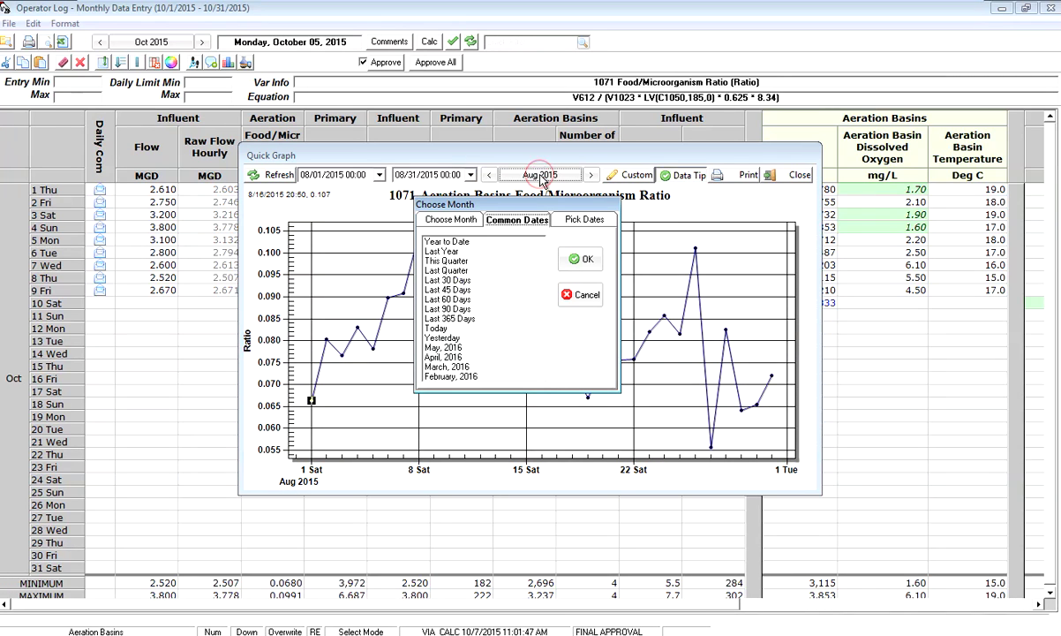
left_click(579, 221)
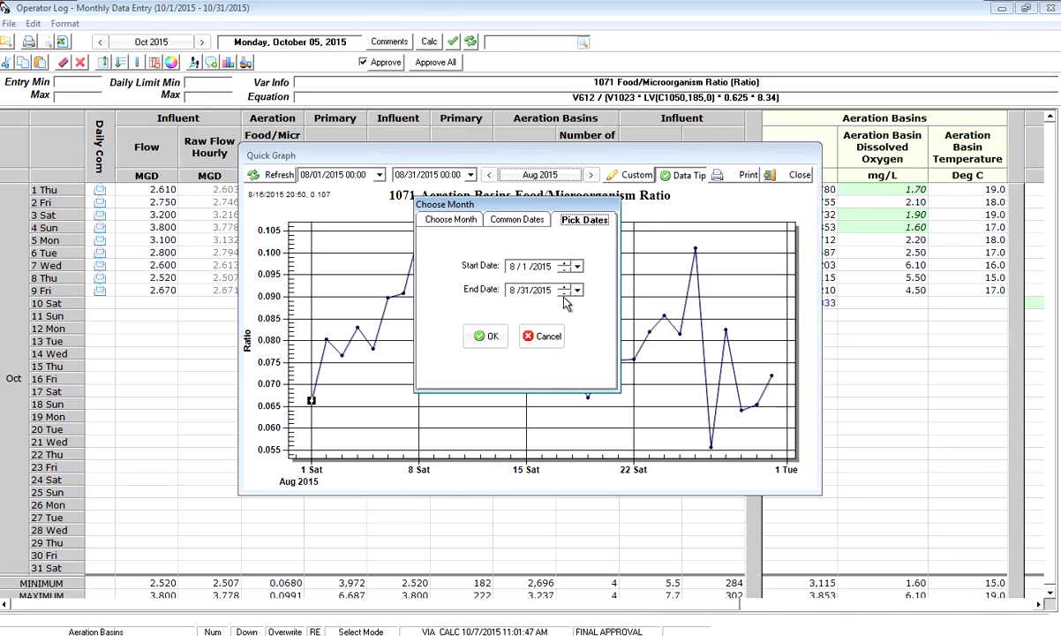
left_click(513, 290)
left_click(485, 337)
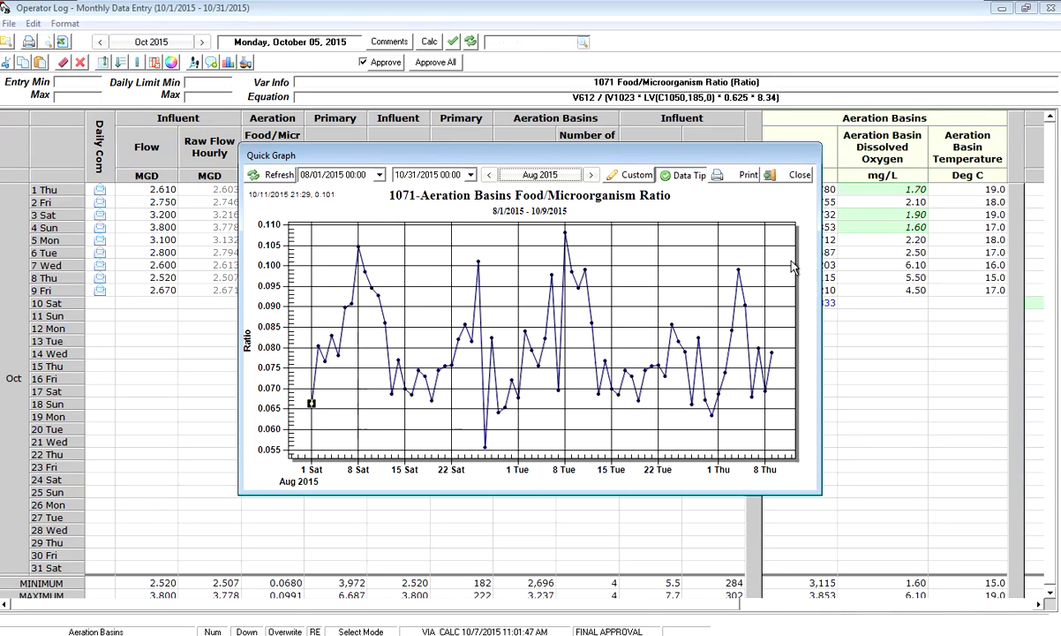
left_click(794, 175)
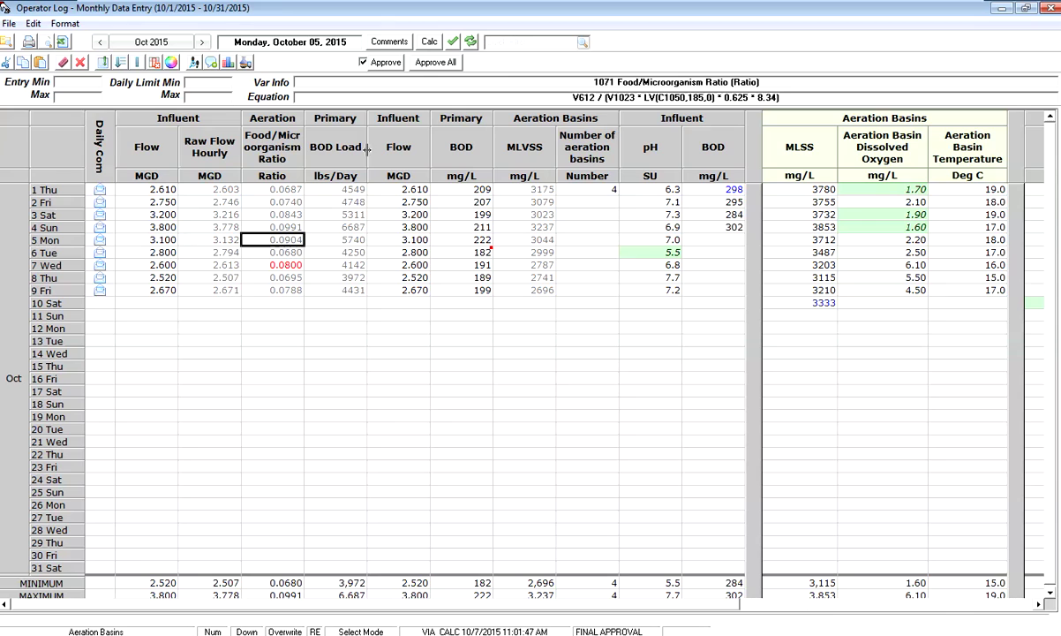
View the September 2015 data in the monthly log and return to October 2015.
left_click(99, 42)
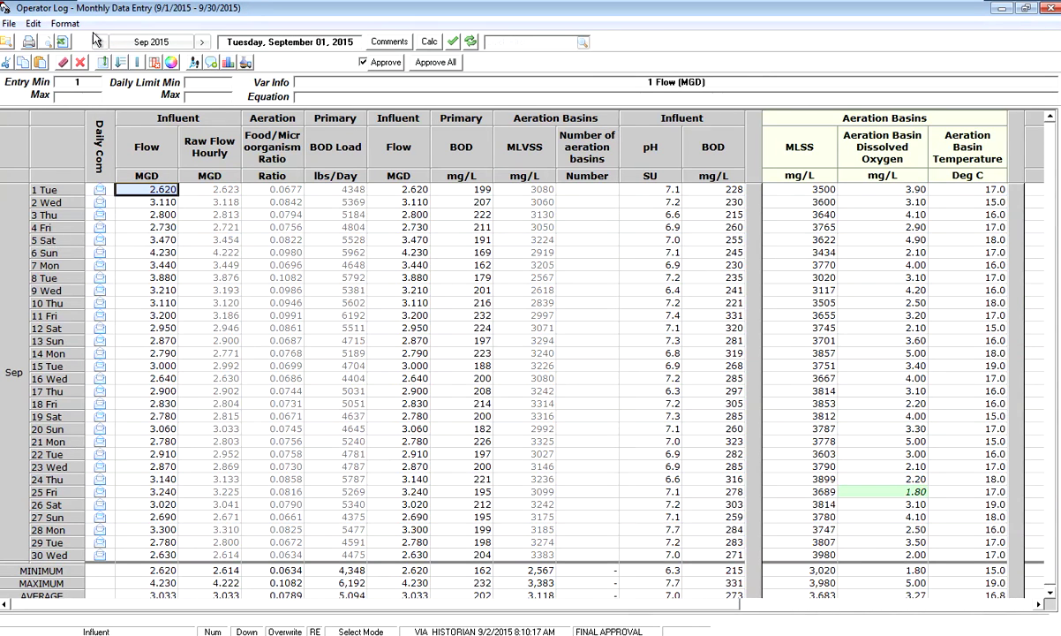
left_click(201, 43)
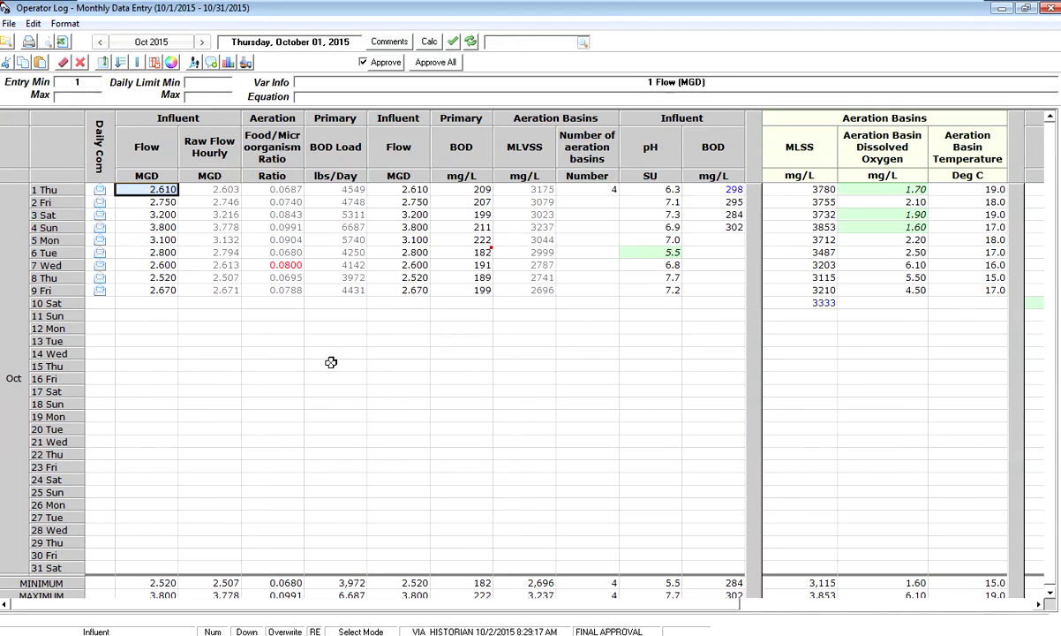